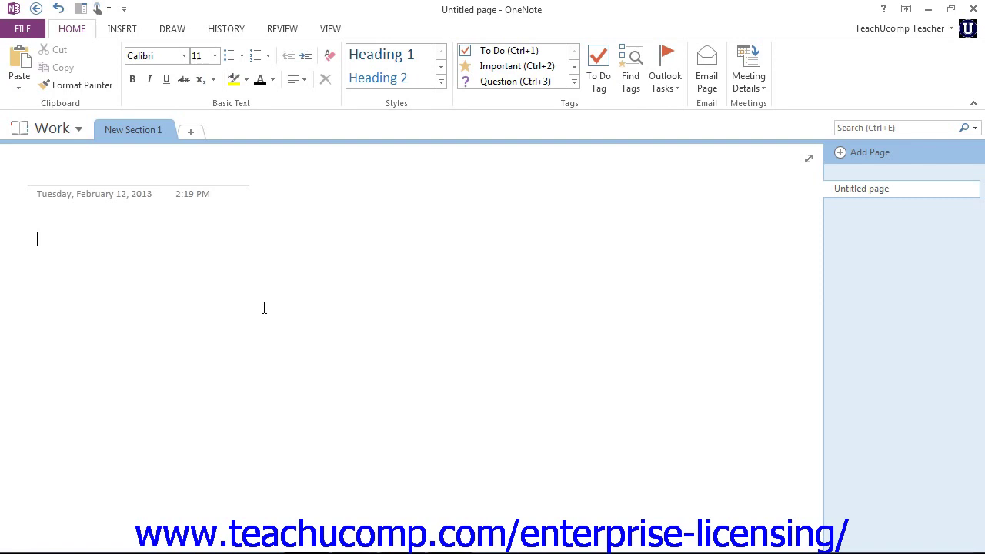
Step: Rename the Work notebook's New Section 1 tab to 'Meetings'
{"action": "left_click", "coordinate": [163, 137]}
{"action": "left_click", "coordinate": [864, 213]}
{"action": "right_click", "coordinate": [139, 130]}
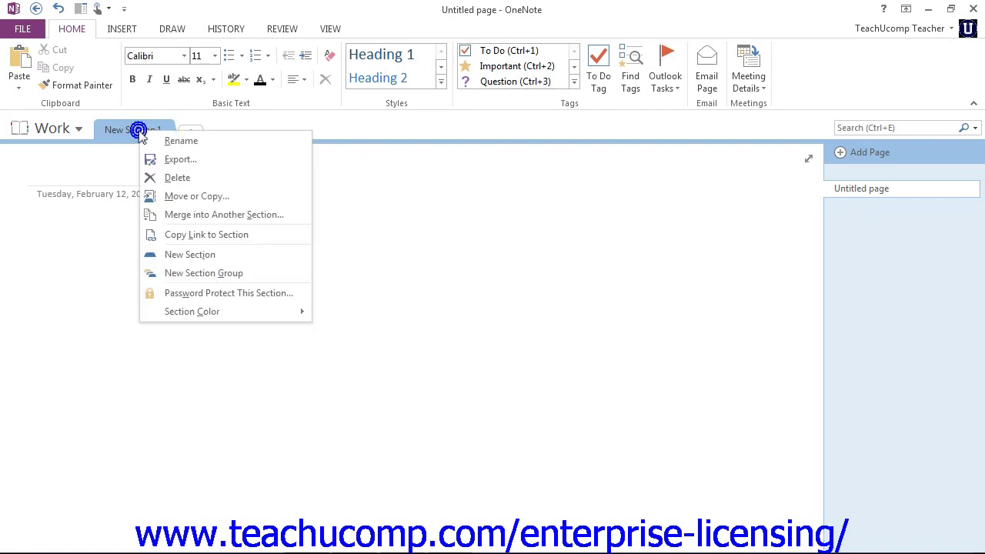
{"action": "left_click", "coordinate": [183, 143]}
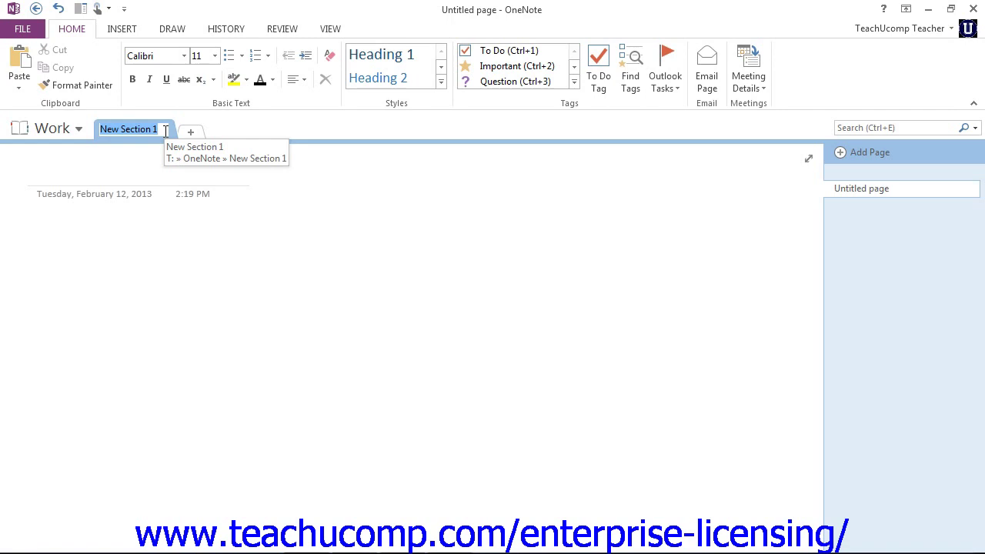
{"action": "left_click", "coordinate": [334, 208]}
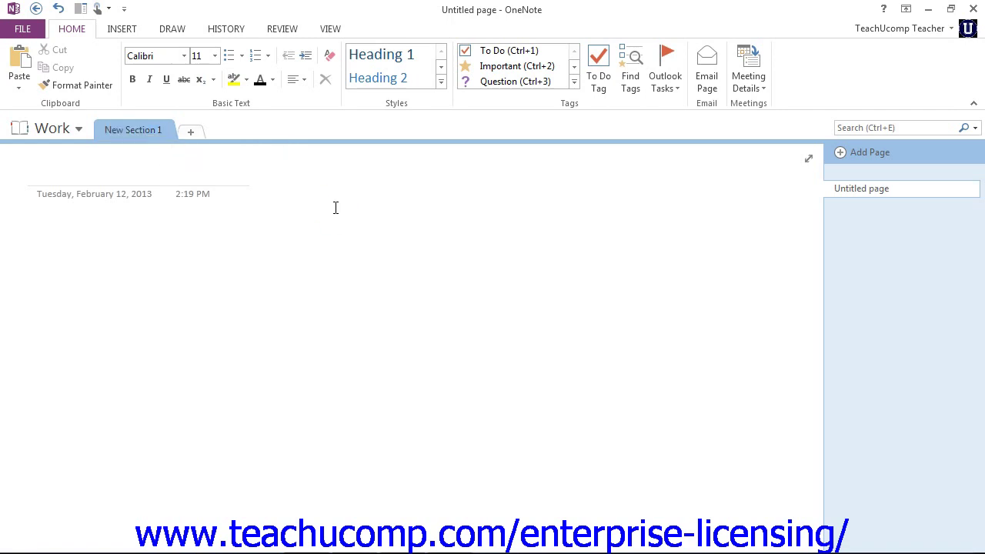
{"action": "double_click", "coordinate": [145, 131]}
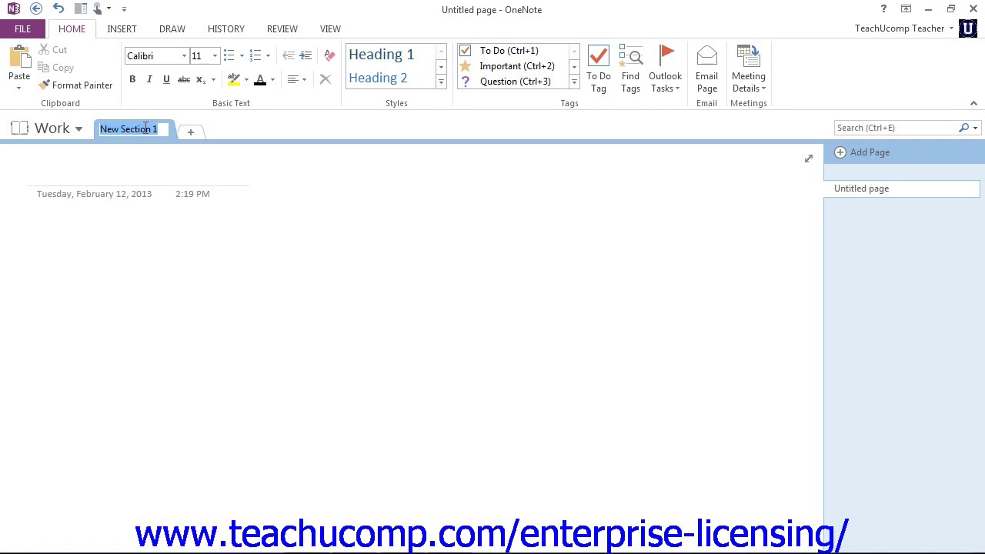
{"action": "type", "text": "Meetings"}
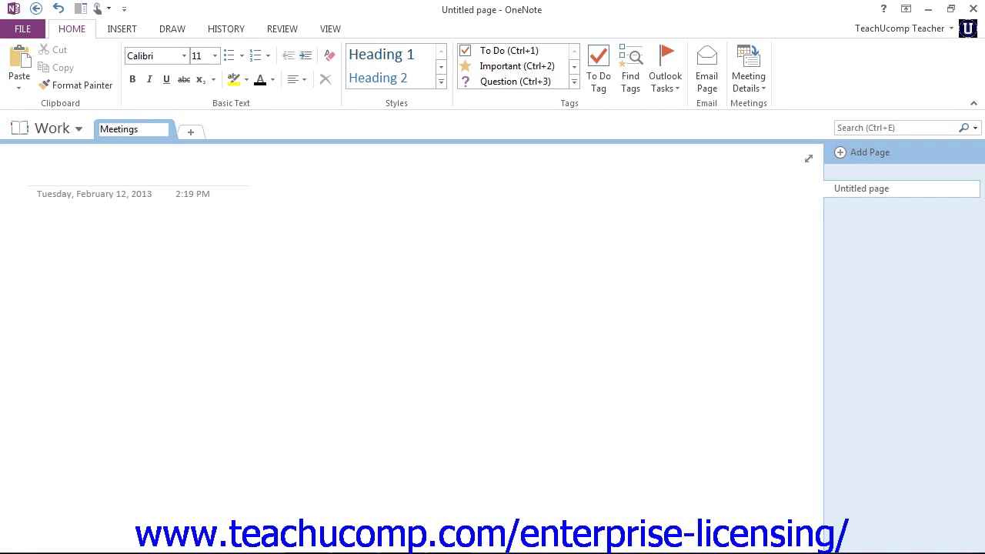
{"action": "key", "text": "Return"}
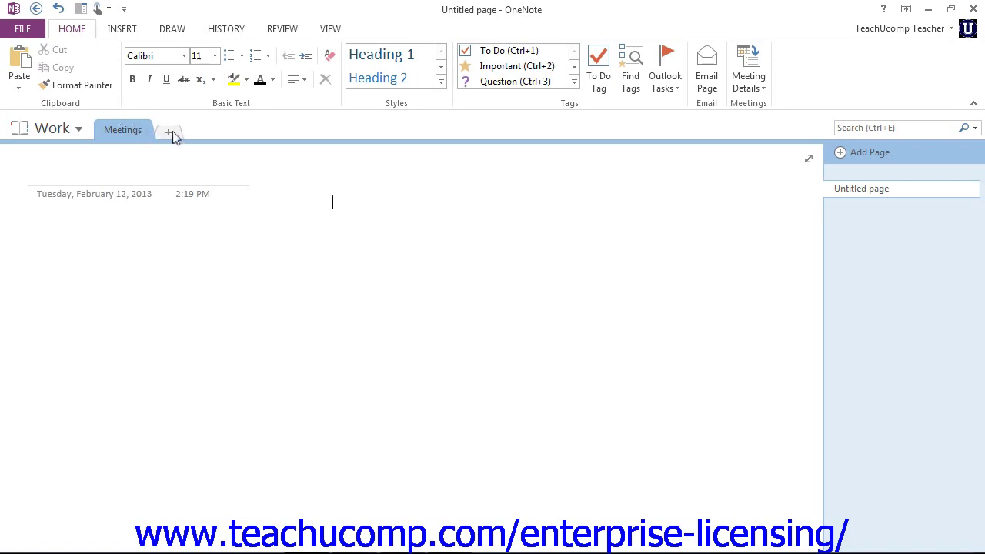
Step: Create three new section tabs after Meetings named 'Clients', 'Staff' and 'Products'
{"action": "left_click", "coordinate": [171, 133]}
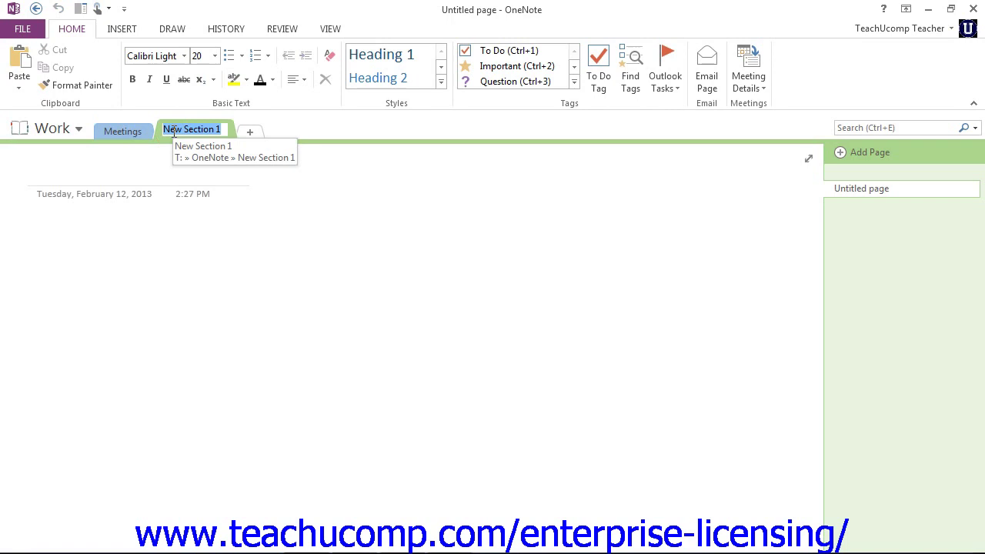
{"action": "type", "text": "C"}
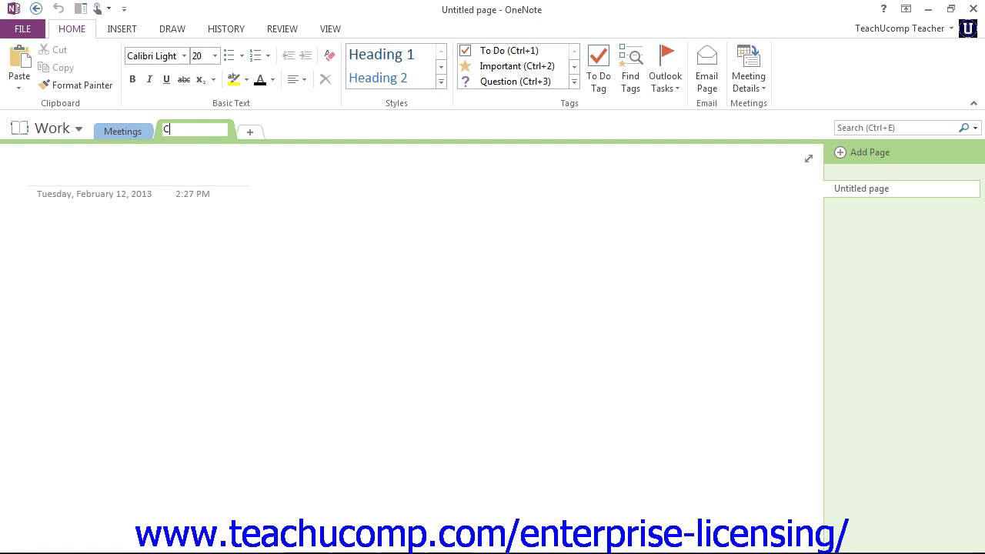
{"action": "type", "text": "lients"}
{"action": "key", "text": "Return"}
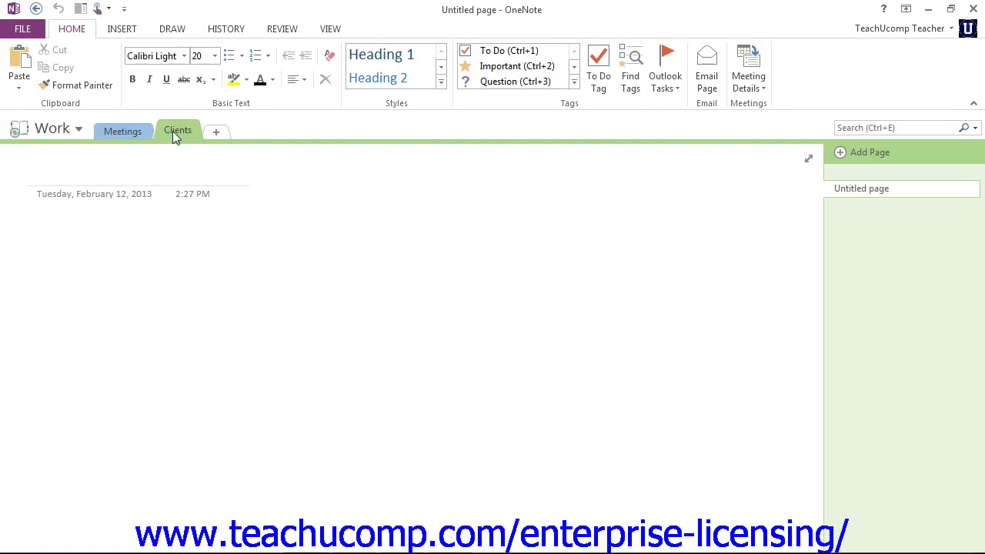
{"action": "left_click", "coordinate": [218, 133]}
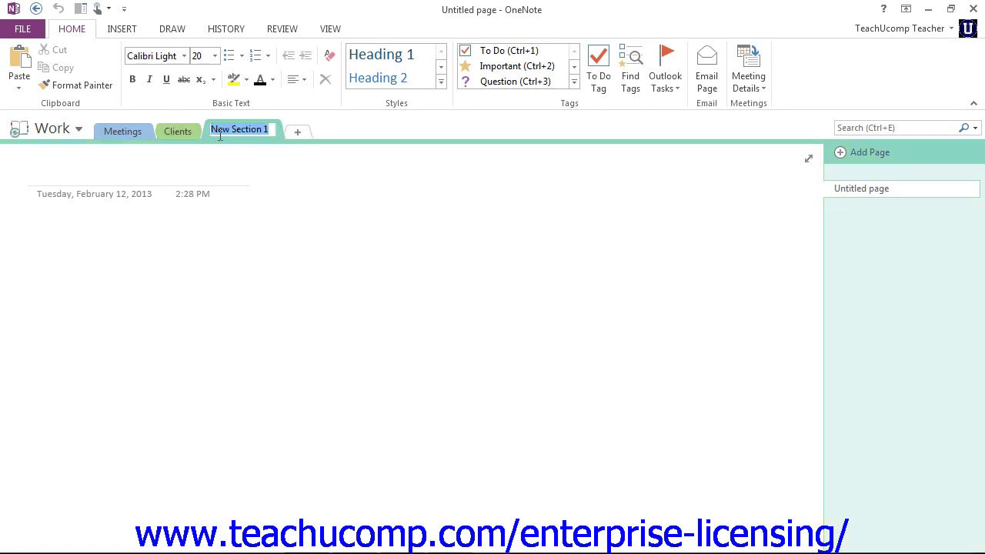
{"action": "type", "text": "Staff"}
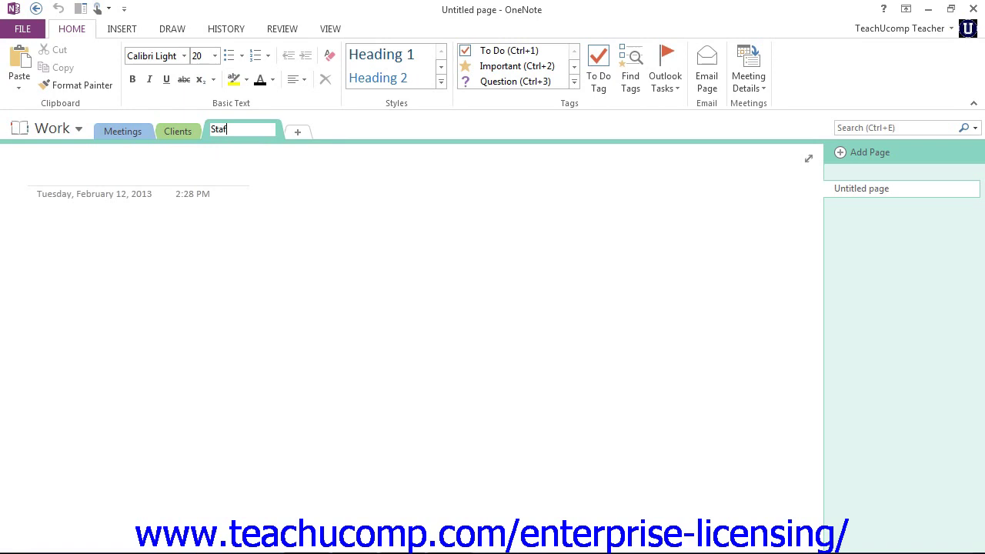
{"action": "left_click", "coordinate": [297, 132]}
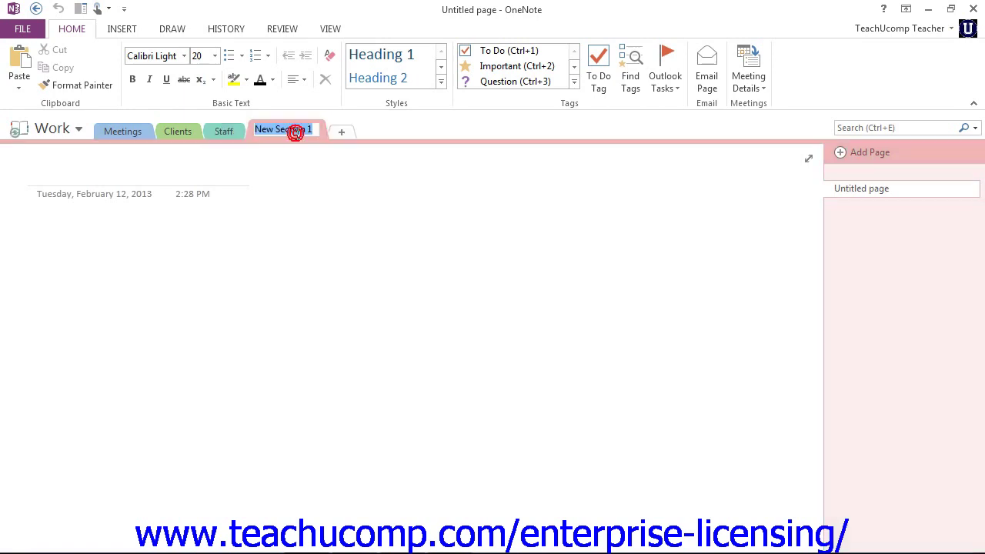
{"action": "type", "text": "Pr"}
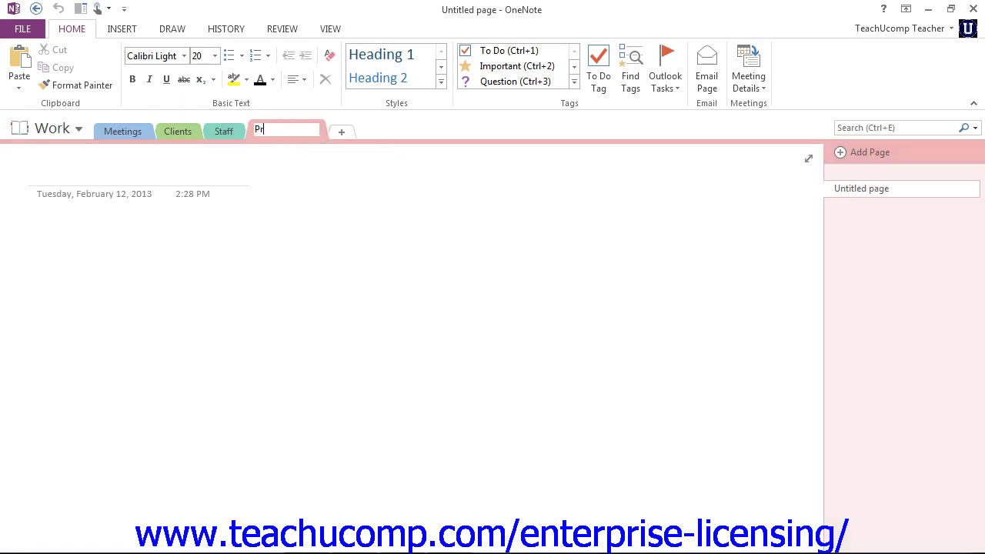
{"action": "type", "text": "oducts"}
{"action": "key", "text": "Return"}
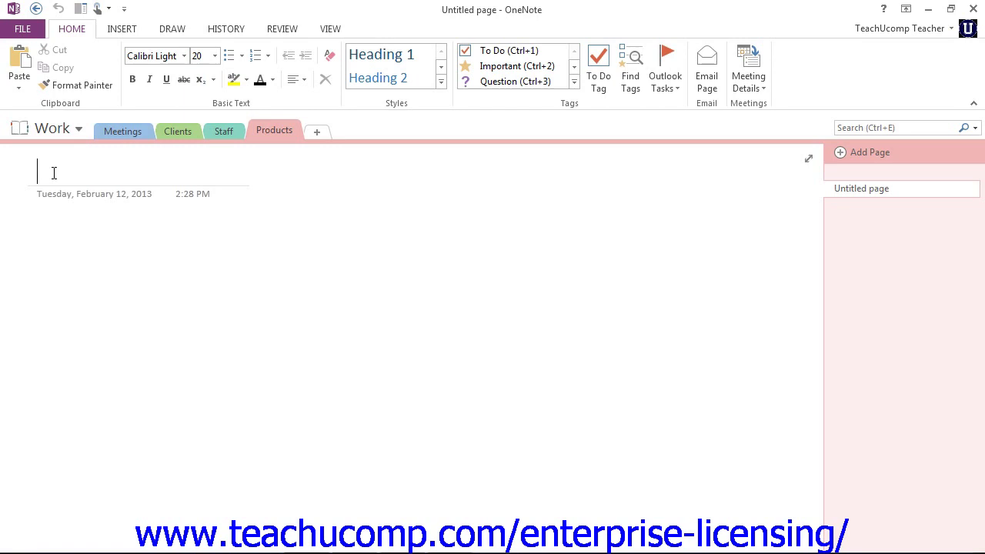
Step: Title the Products section's first page 'Microsoft Office 2013'
{"action": "type", "text": "M"}
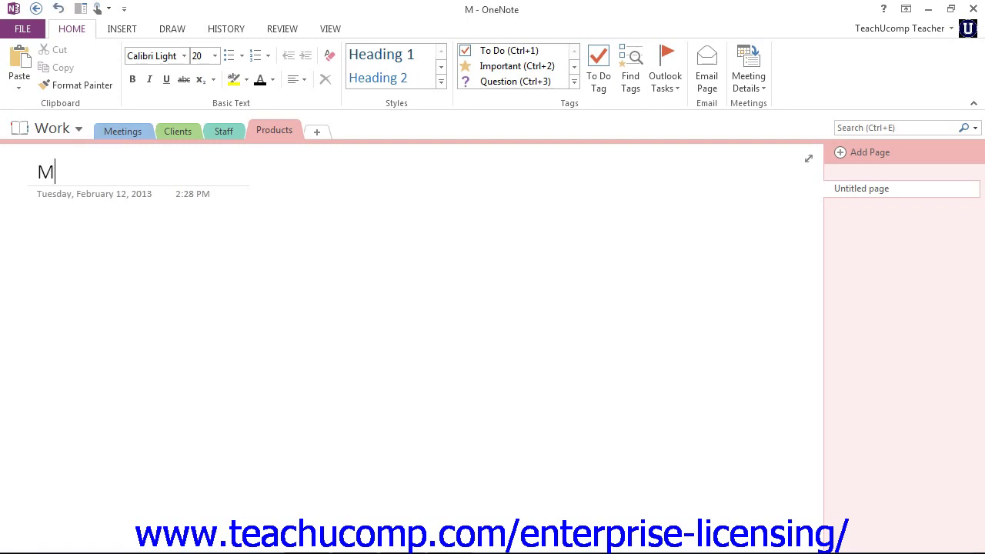
{"action": "type", "text": "icrosoft Office "}
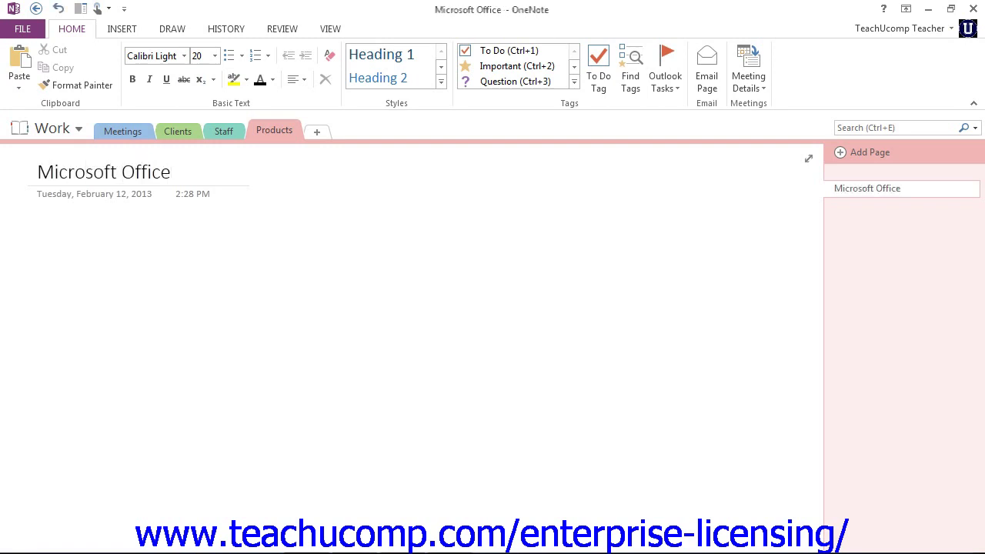
{"action": "type", "text": "2013"}
{"action": "key", "text": "Return"}
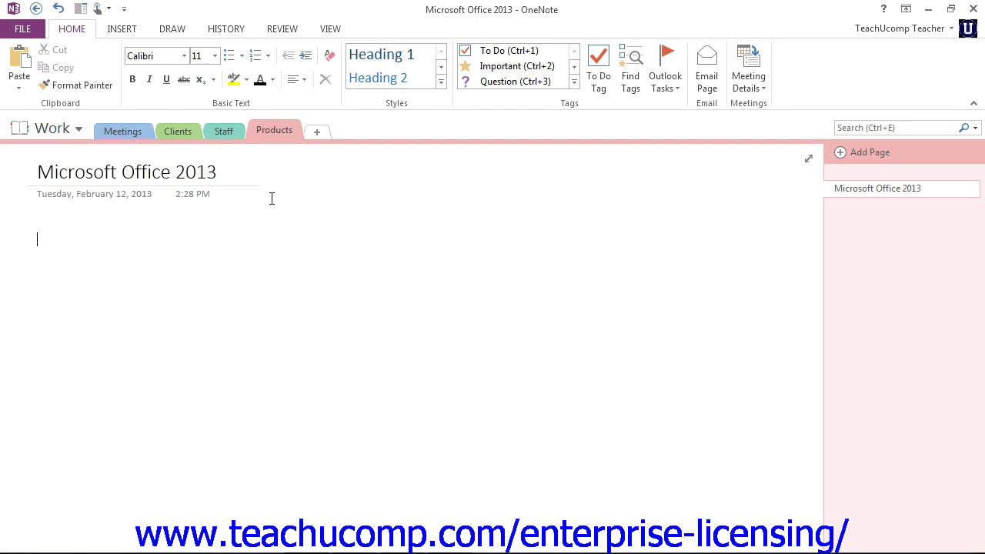
Step: Add two pages to Products titled 'Accounting' and 'Web Design'
{"action": "left_click", "coordinate": [861, 157]}
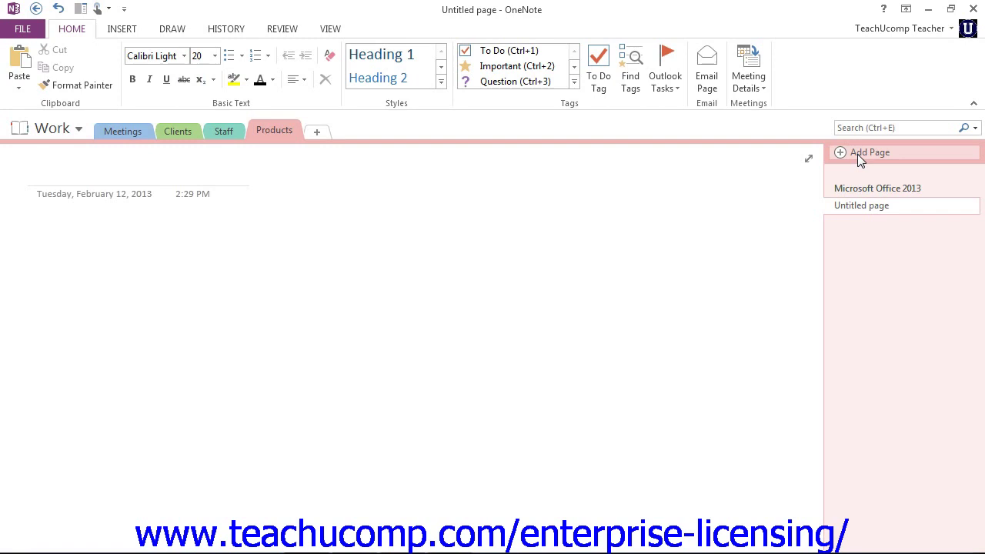
{"action": "type", "text": "Accounting"}
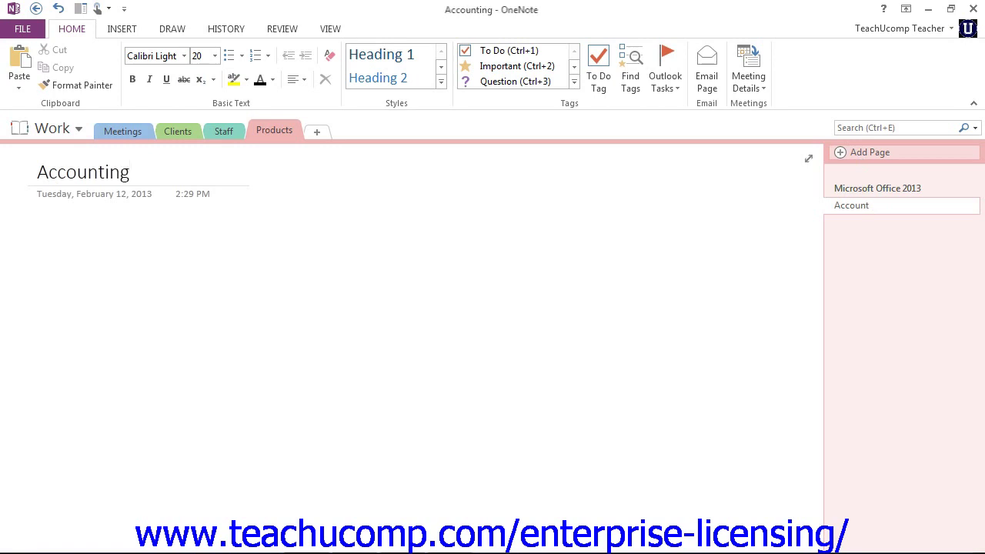
{"action": "key", "text": "Return"}
{"action": "left_click", "coordinate": [862, 154]}
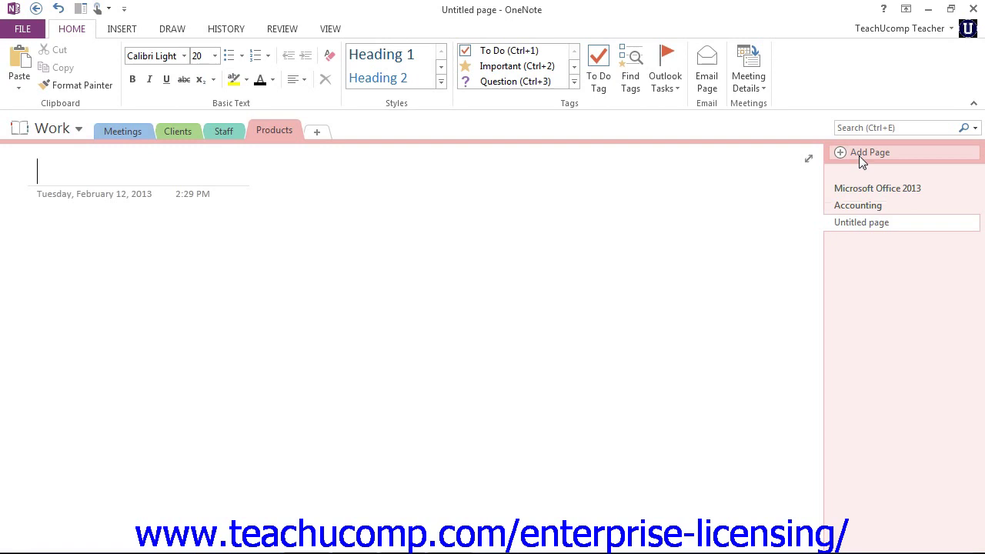
{"action": "type", "text": "Web Design"}
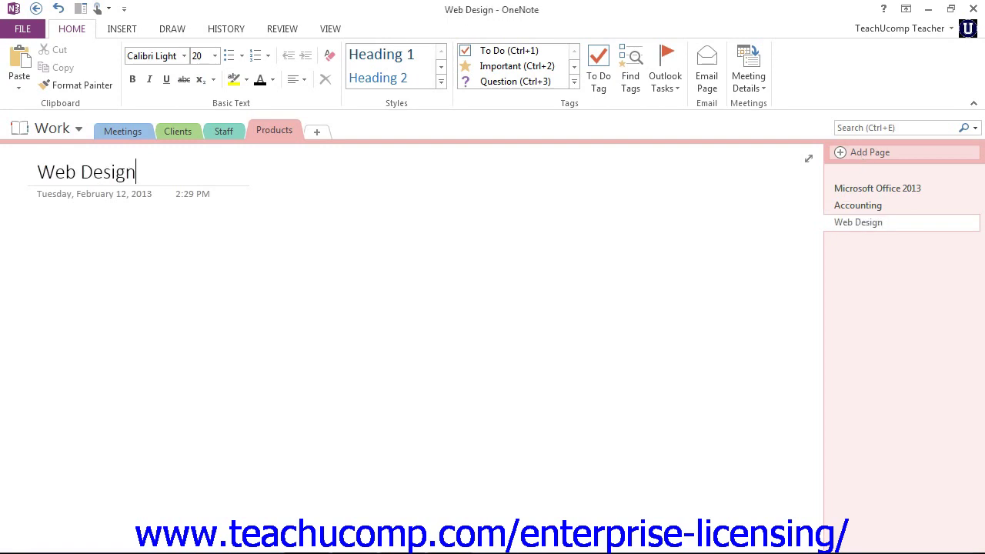
{"action": "key", "text": "Return"}
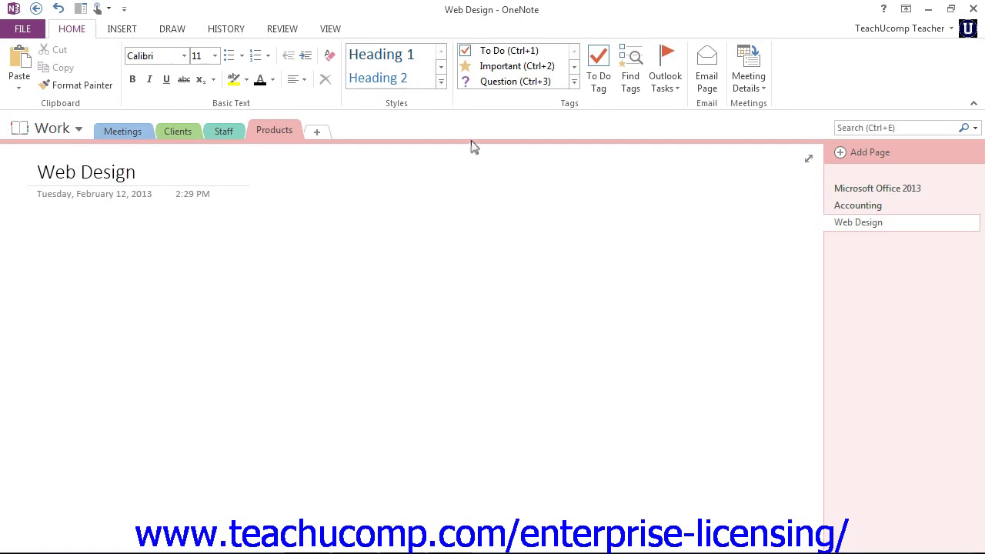
Step: Move the Products tab next to Meetings and put the Accounting page first
{"action": "left_click_drag", "start_coordinate": [259, 130], "coordinate": [173, 131]}
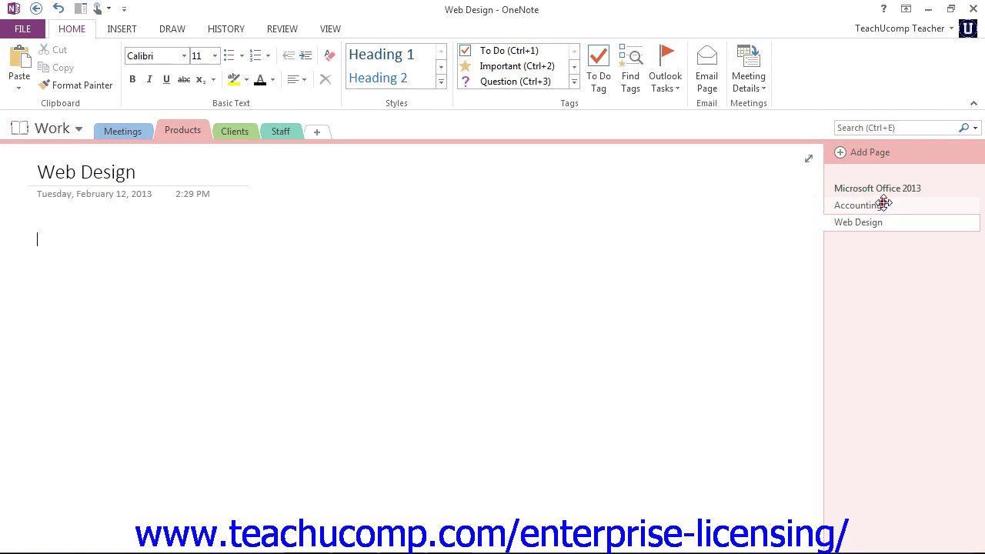
{"action": "mouse_move", "coordinate": [883, 205]}
{"action": "left_mouse_down"}
{"action": "mouse_move", "coordinate": [884, 190]}
{"action": "mouse_move", "coordinate": [890, 239]}
{"action": "left_mouse_up"}
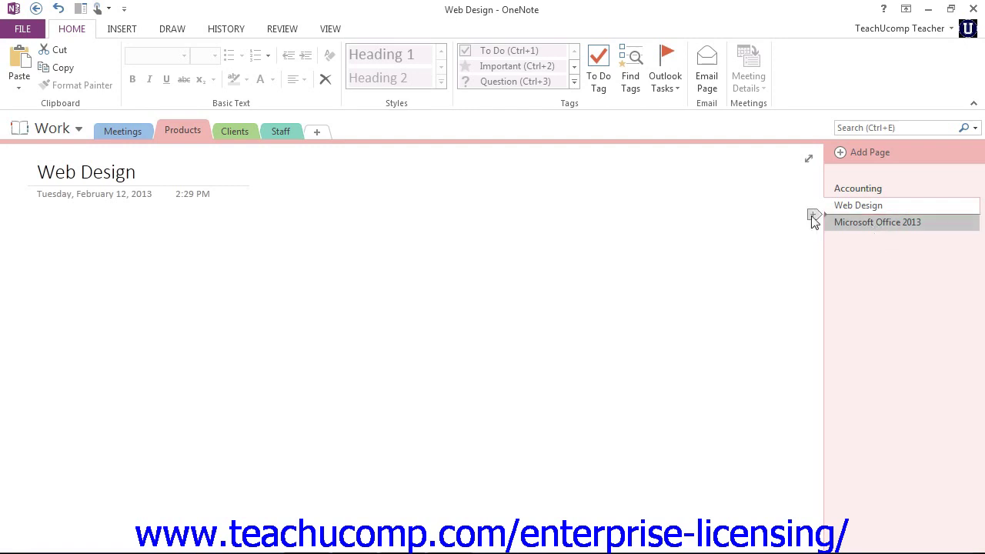
Step: Delete the Web Design page, leaving Accounting and Microsoft Office 2013
{"action": "right_click", "coordinate": [881, 209]}
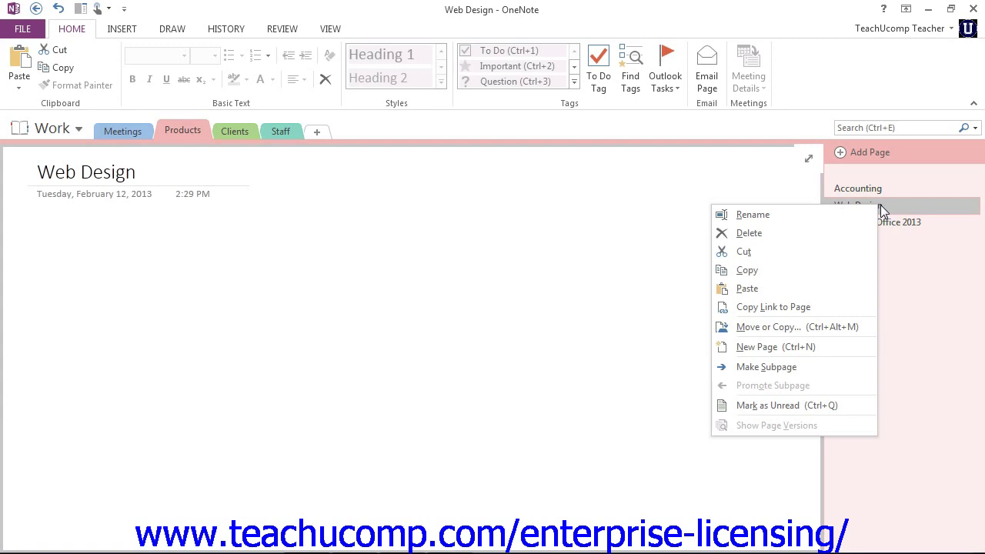
{"action": "left_click", "coordinate": [769, 235]}
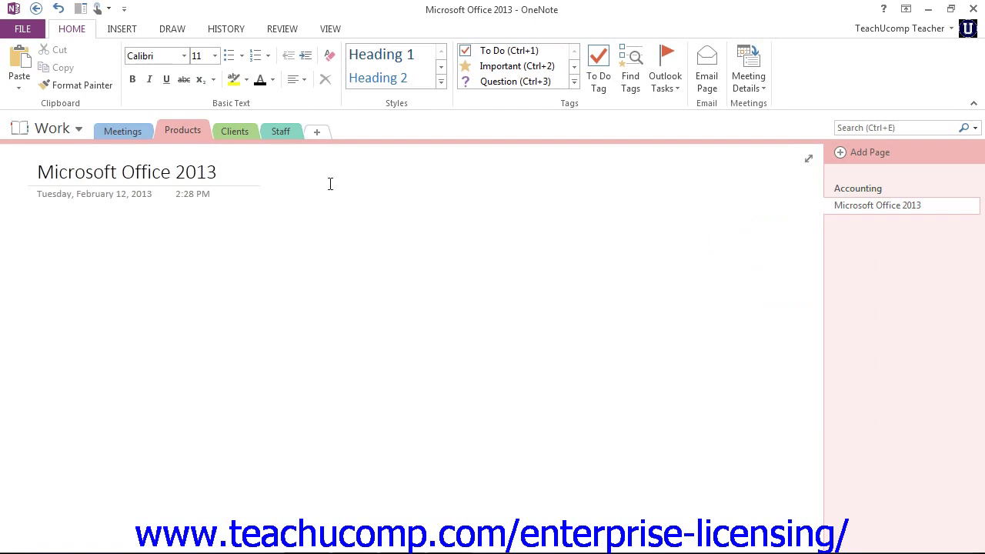
Step: Start deleting the Clients section but decline the Recycle Bin prompt, keeping it
{"action": "right_click", "coordinate": [235, 132]}
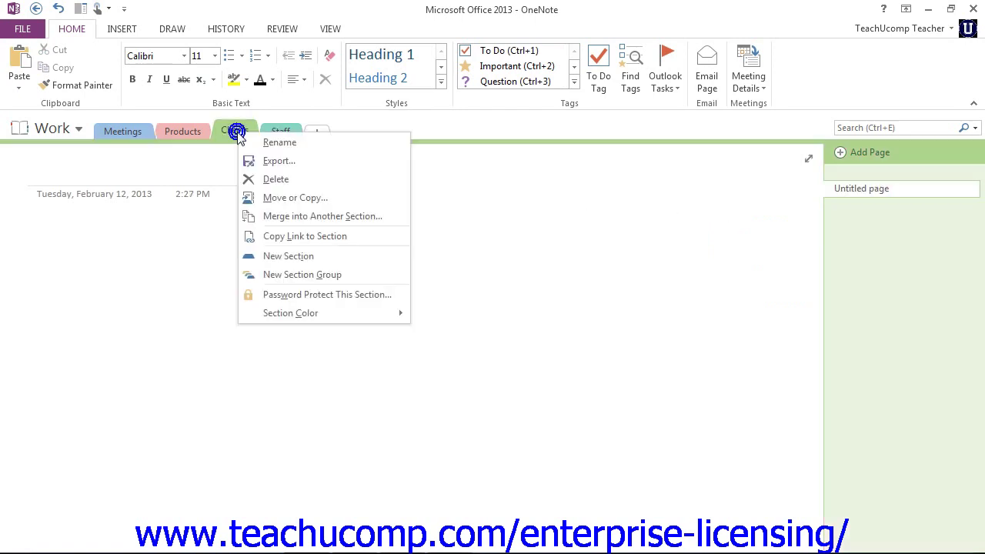
{"action": "left_click", "coordinate": [277, 179]}
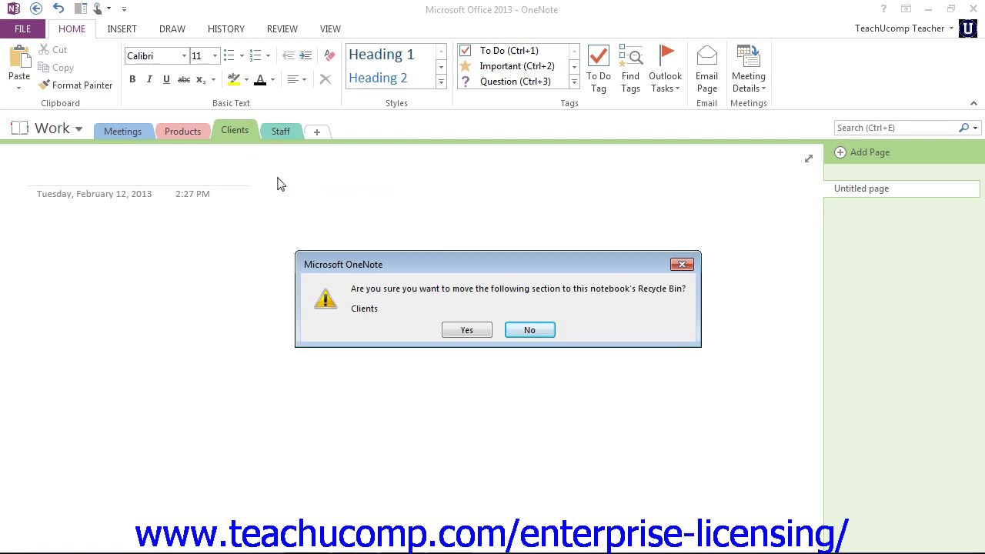
{"action": "left_click", "coordinate": [530, 331]}
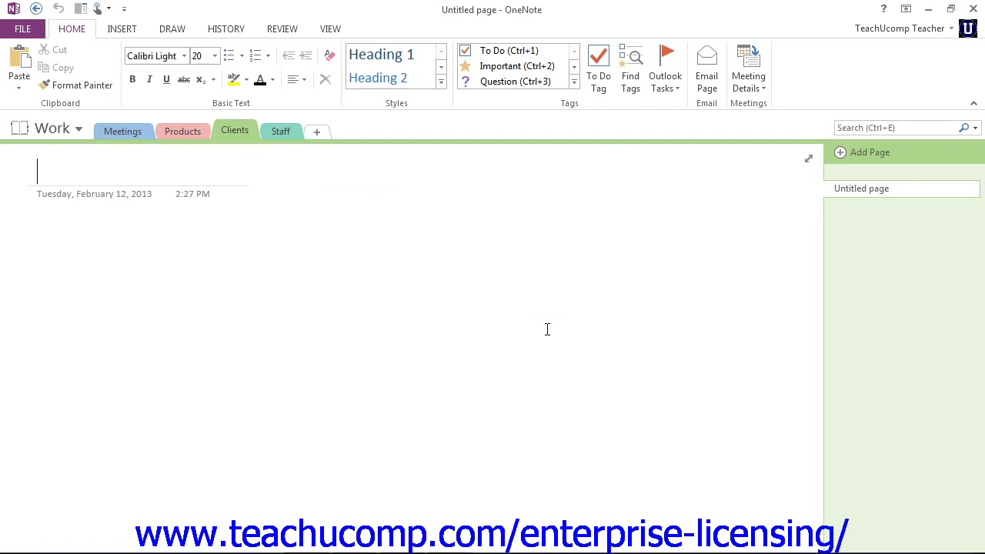